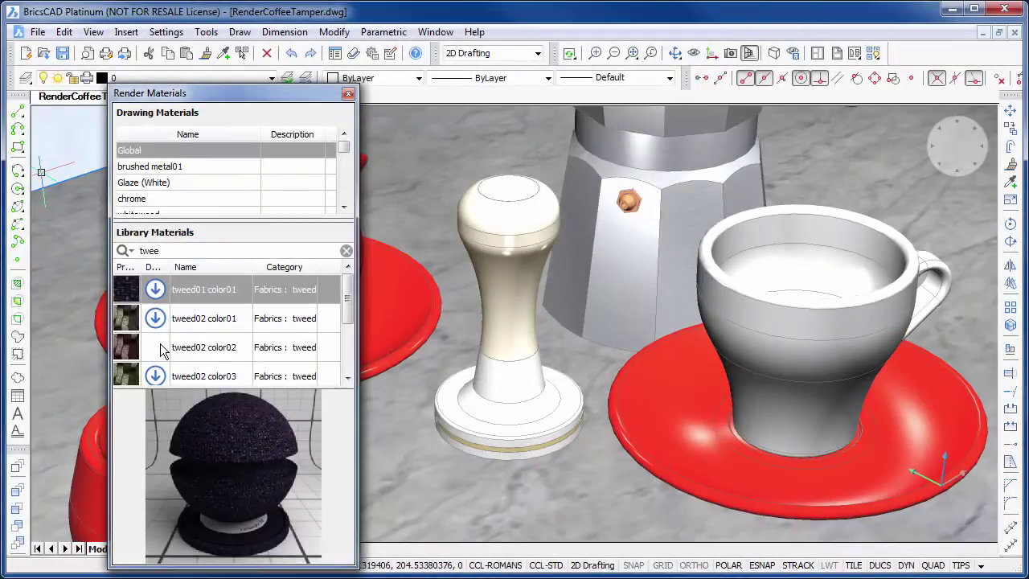
# Try maroon tweed, clear glass, then carbon fiber01 materials on the tamper.
pyautogui.moveTo(161, 350); pyautogui.dragTo(505, 292)
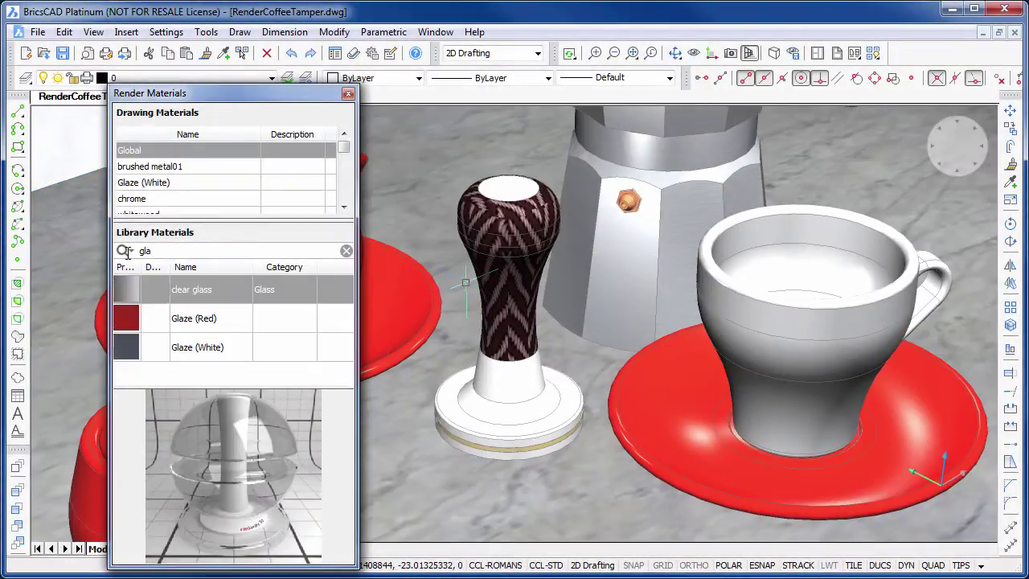
pyautogui.write('s')
pyautogui.moveTo(151, 297); pyautogui.dragTo(508, 290)
pyautogui.doubleClick(164, 251)
pyautogui.write('carbon')
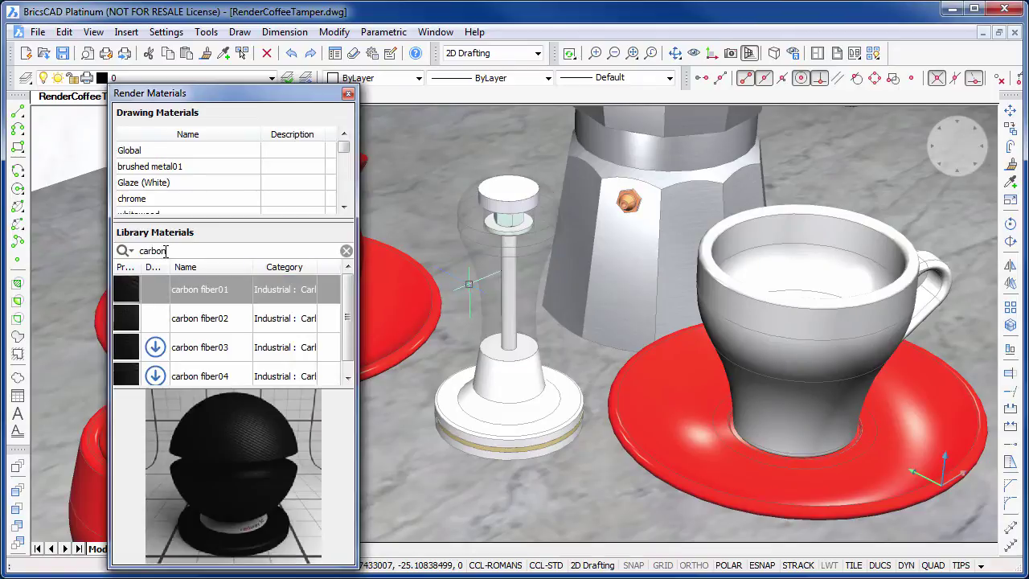
pyautogui.moveTo(157, 294); pyautogui.dragTo(529, 271)
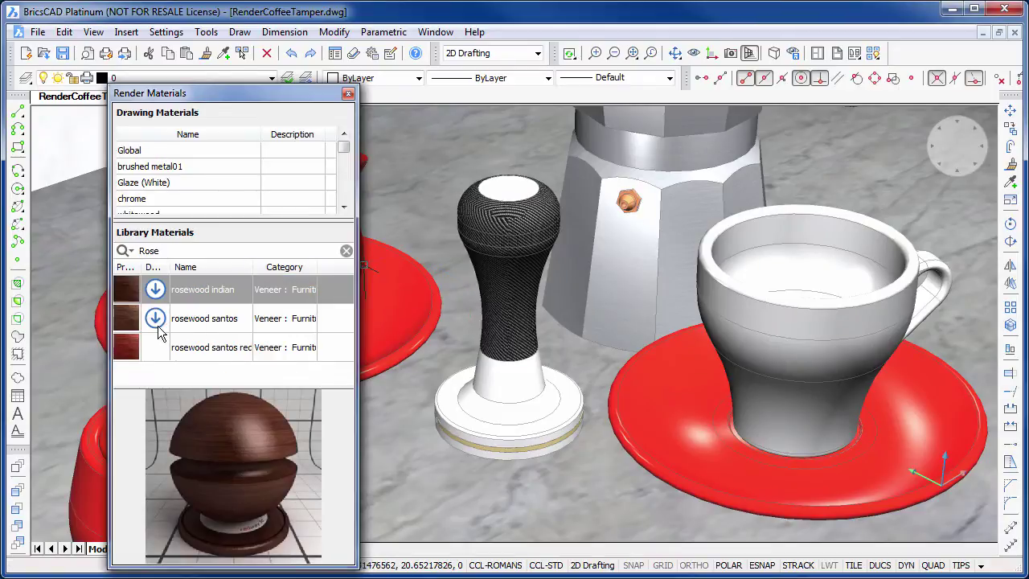
# Try rosewood santos red, then whitewood, then rosewood santos red again on the tamper.
pyautogui.click(152, 346)
pyautogui.moveTo(153, 346); pyautogui.dragTo(502, 300)
pyautogui.doubleClick(153, 251)
pyautogui.write('whitew')
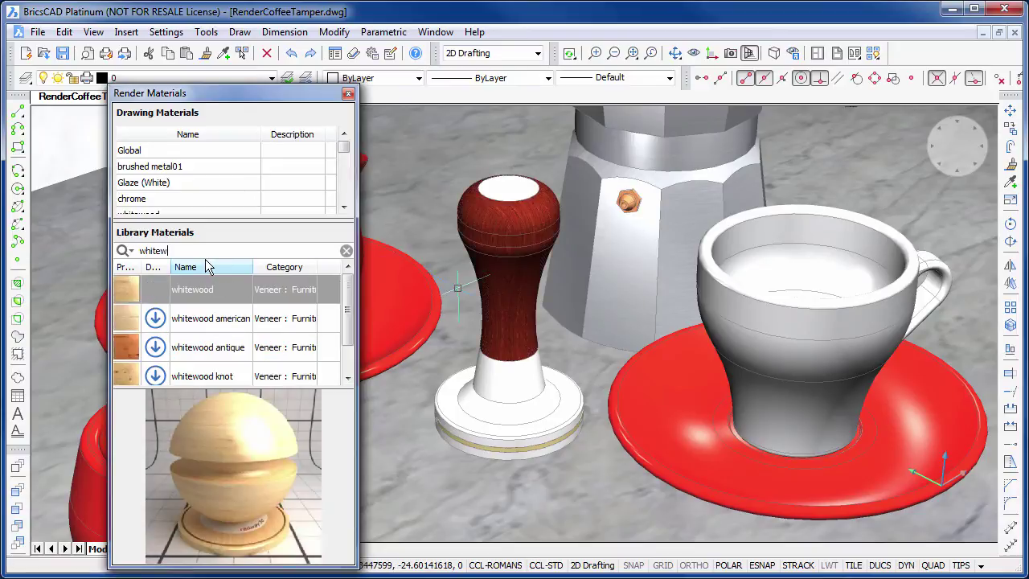
pyautogui.write('ood')
pyautogui.moveTo(161, 288); pyautogui.dragTo(492, 239)
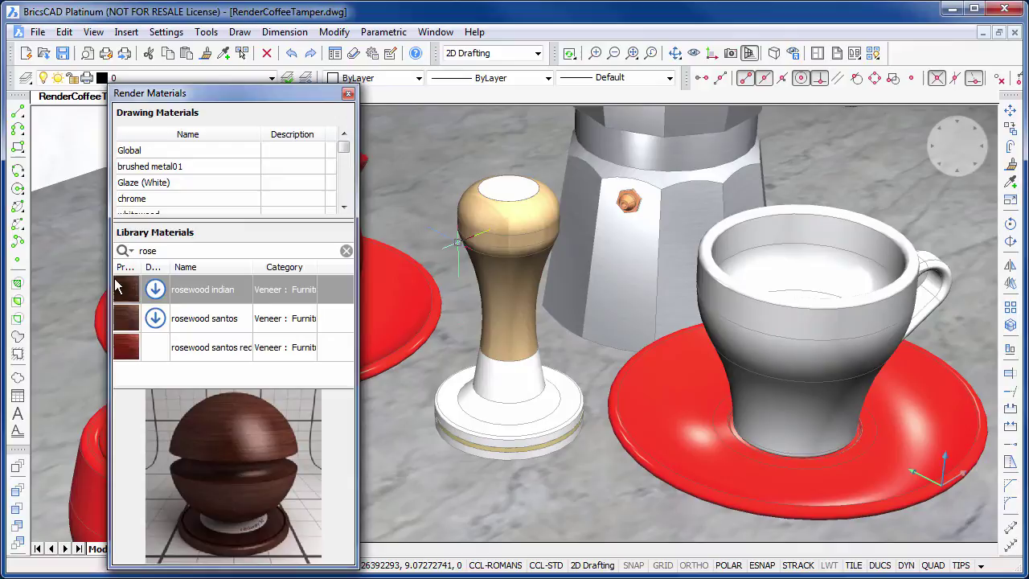
pyautogui.moveTo(160, 347); pyautogui.dragTo(530, 305)
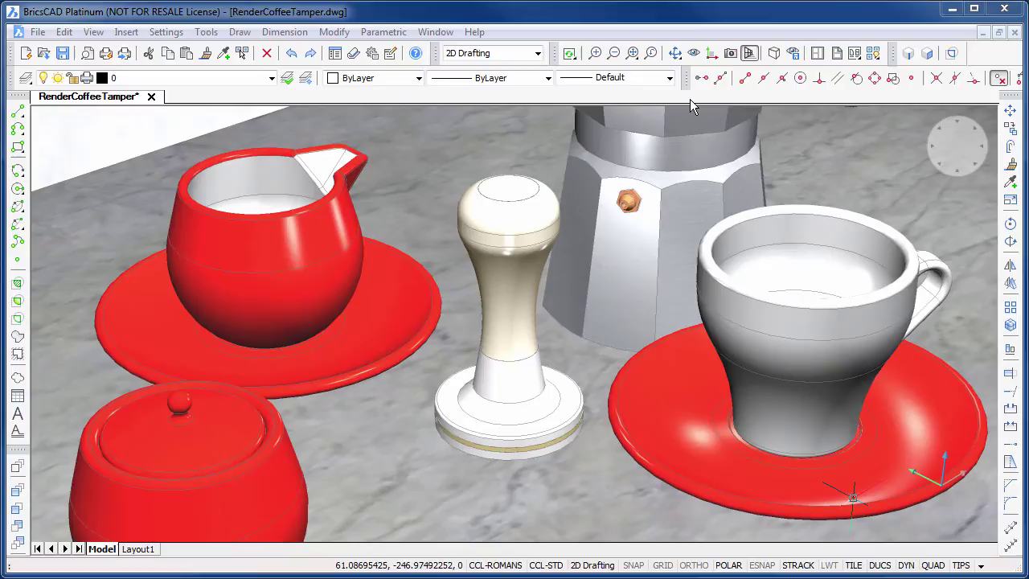
# Reopen the Render Materials panel from the toolbar context menu.
pyautogui.rightClick(691, 106)
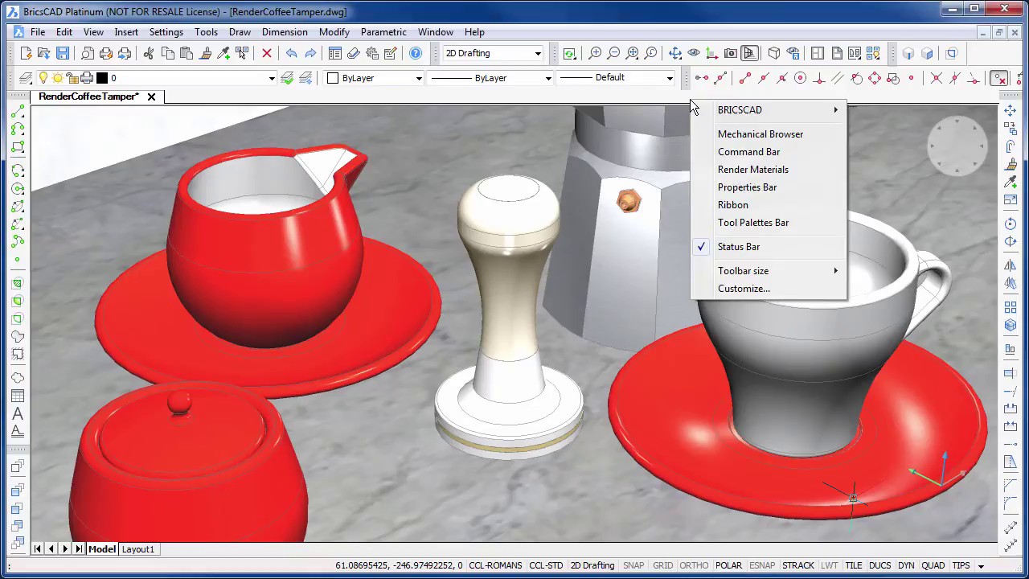
pyautogui.click(721, 169)
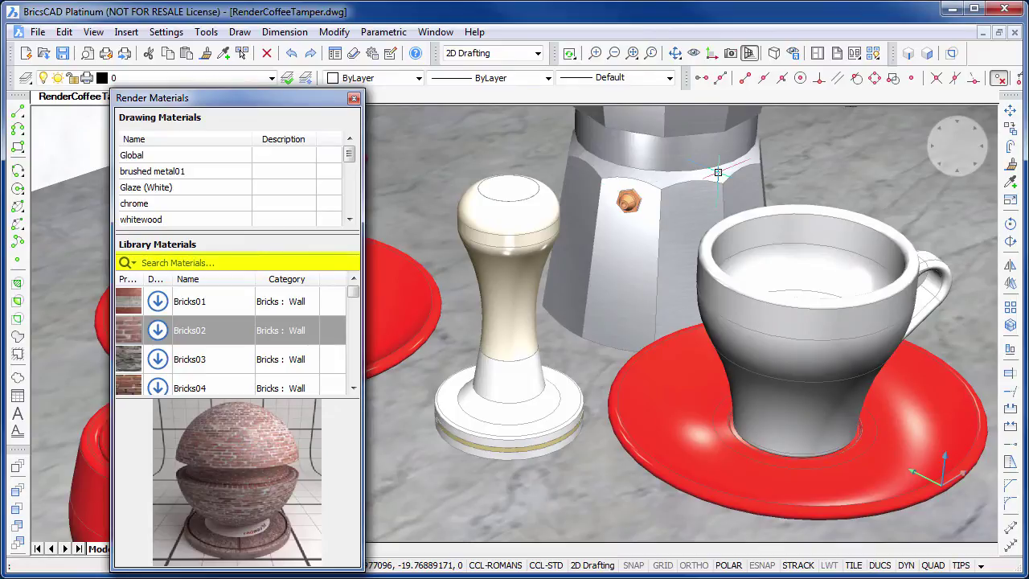
# Search the library for 'glass', apply clear glass to the tamper, then search 'tw'.
pyautogui.click(195, 262)
pyautogui.write('glass')
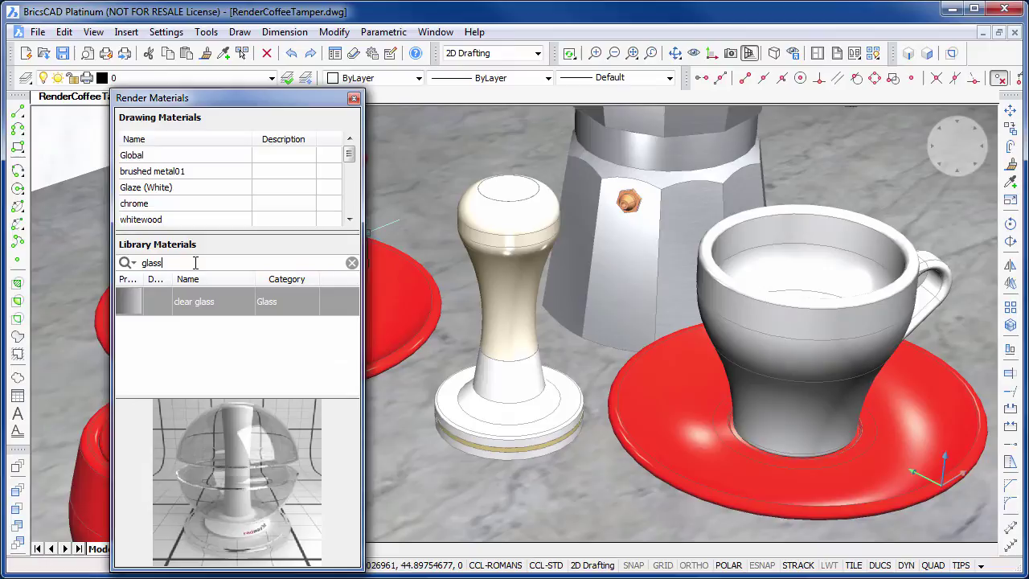
pyautogui.click(160, 300)
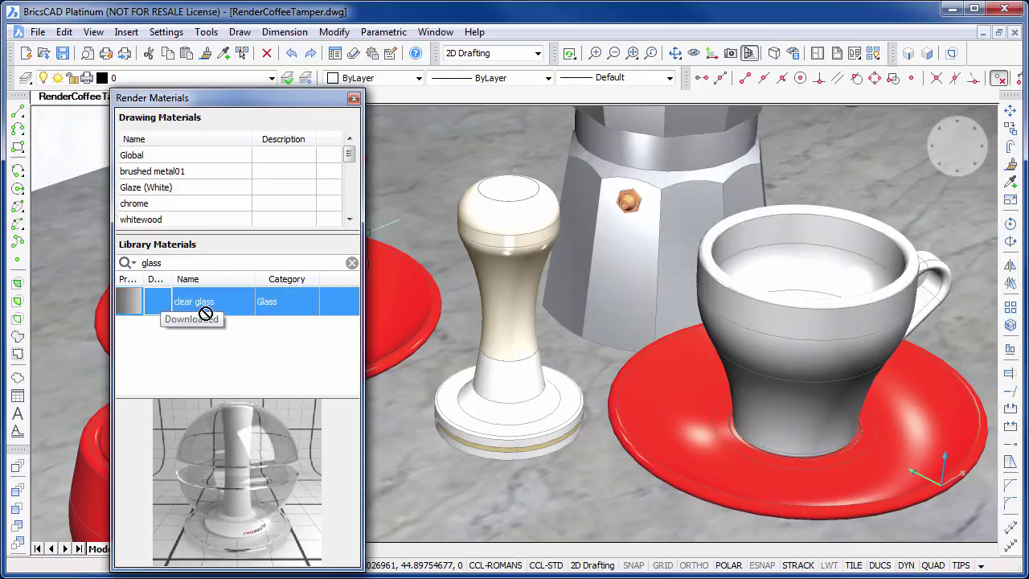
pyautogui.click(507, 274)
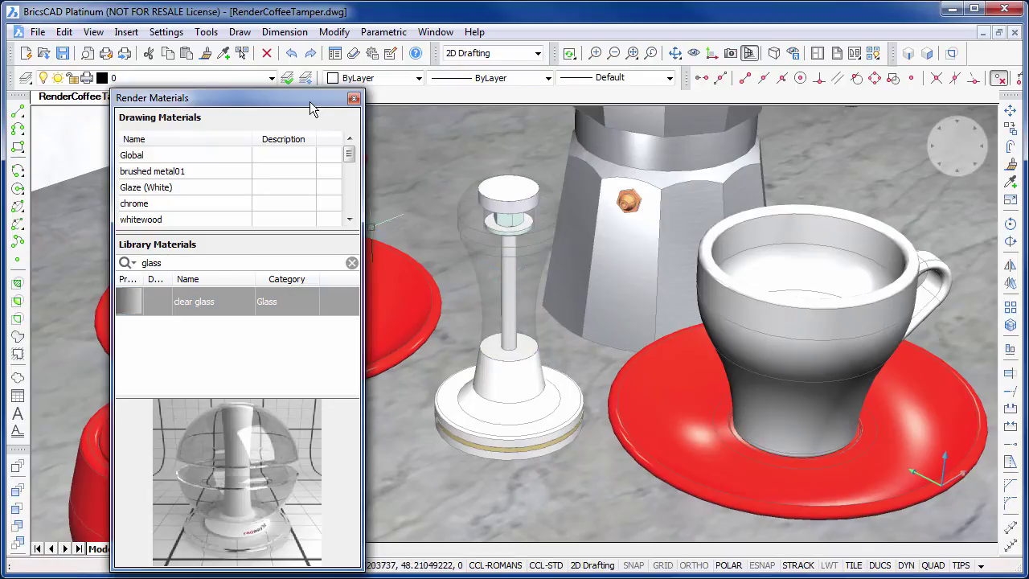
pyautogui.doubleClick(216, 263)
pyautogui.write('twee')
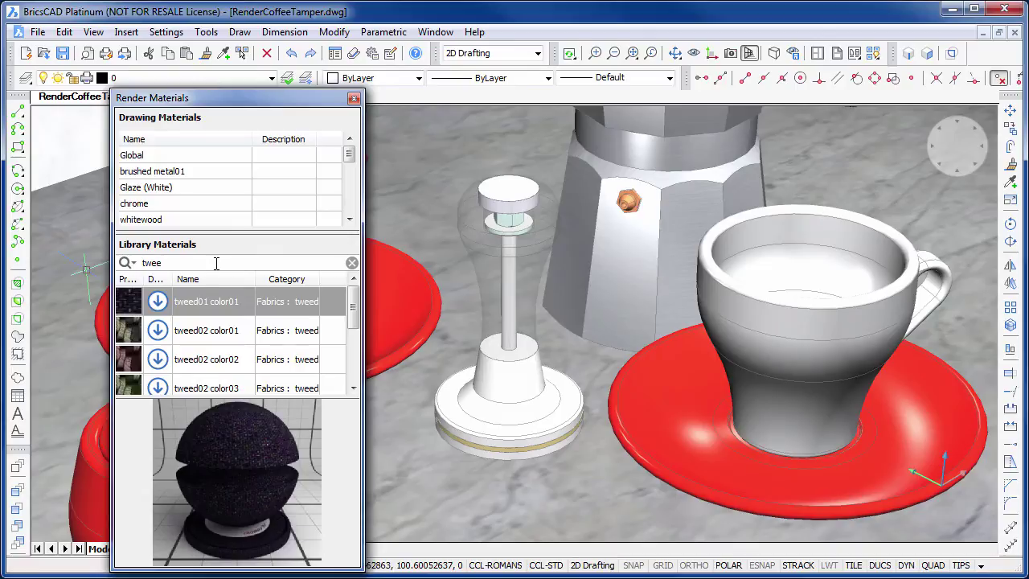
# Download the tweed02 color02 fabric and apply it to the tamper.
pyautogui.click(191, 361)
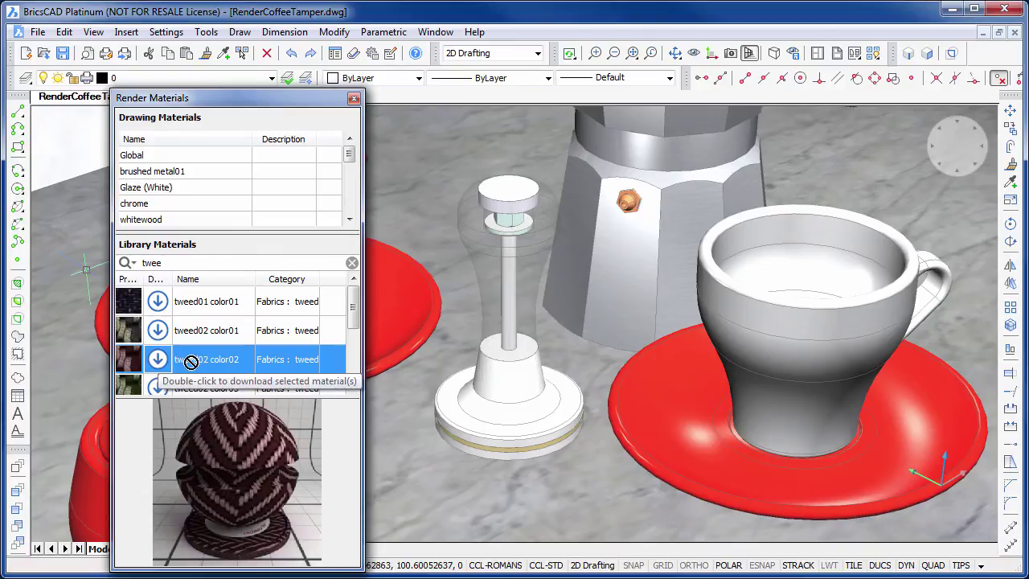
pyautogui.moveTo(191, 361); pyautogui.dragTo(507, 299)
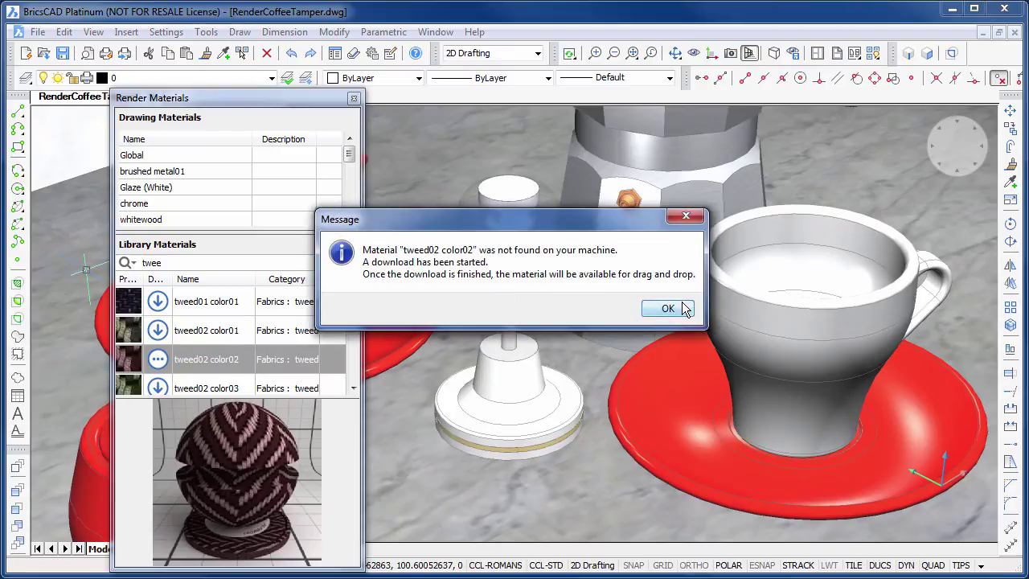
pyautogui.click(668, 308)
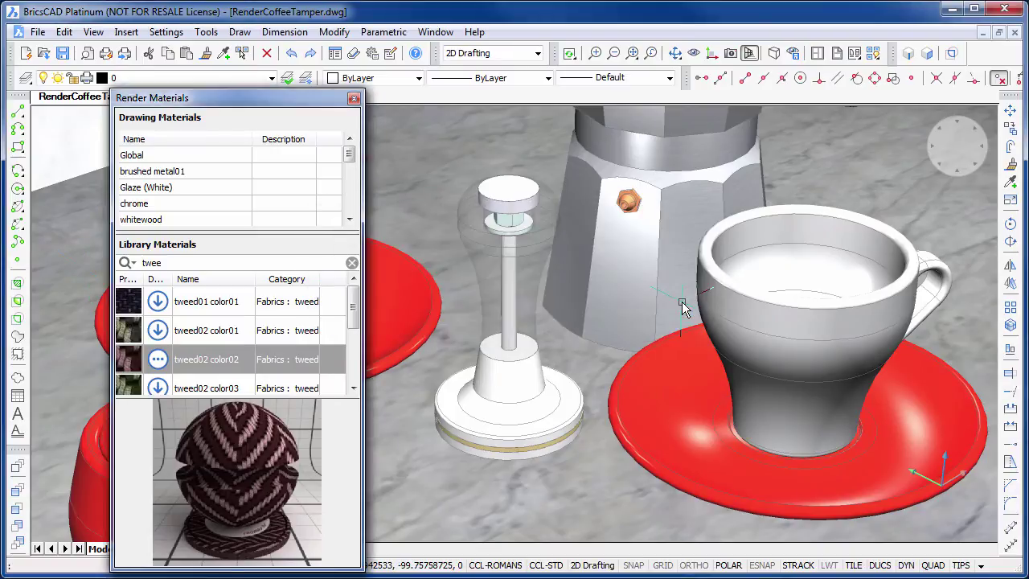
pyautogui.click(164, 363)
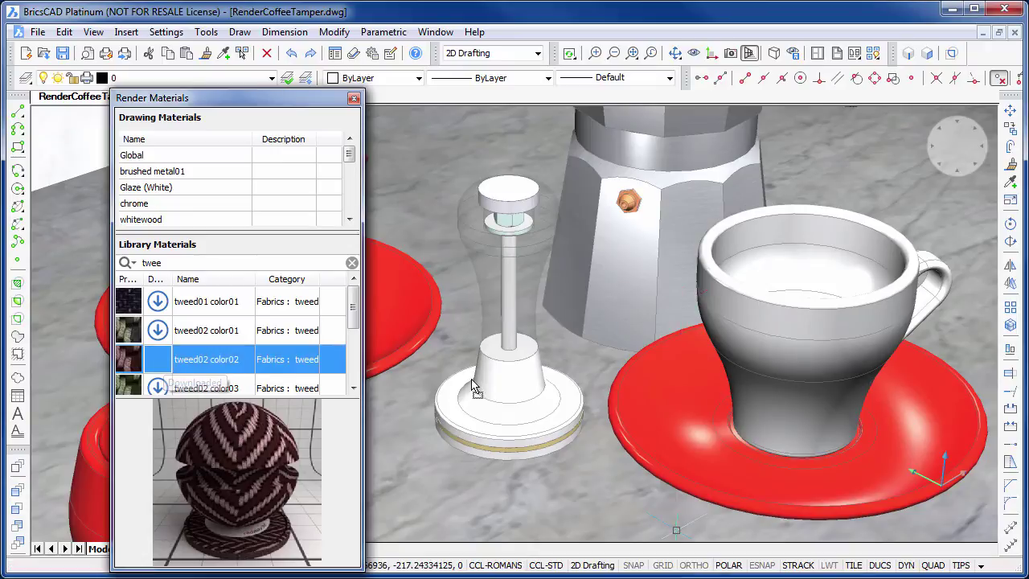
pyautogui.moveTo(493, 285); pyautogui.dragTo(492, 286)
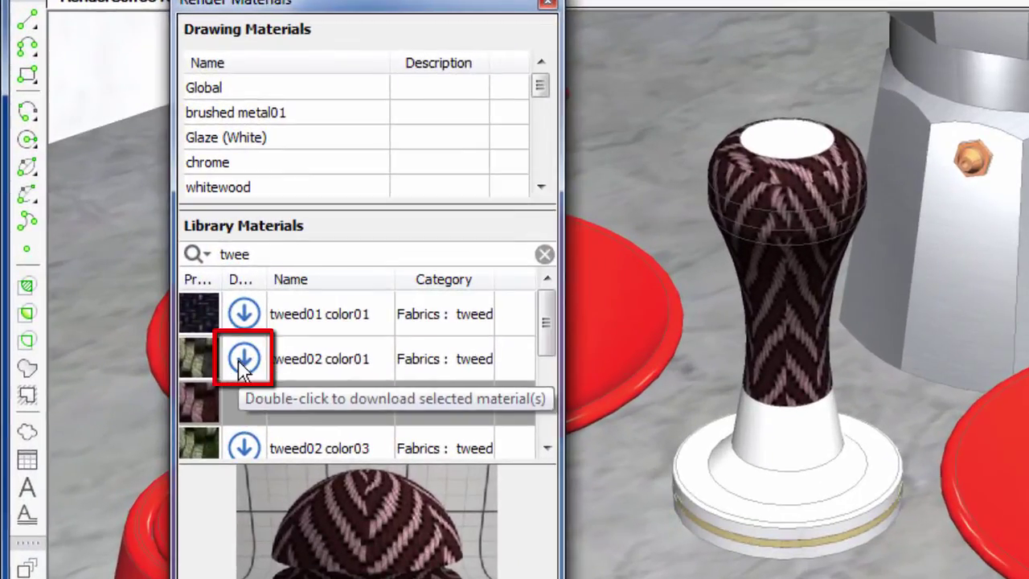
# Download and try tweed02 color01 on the tamper, then restore tweed02 color02.
pyautogui.doubleClick(243, 360)
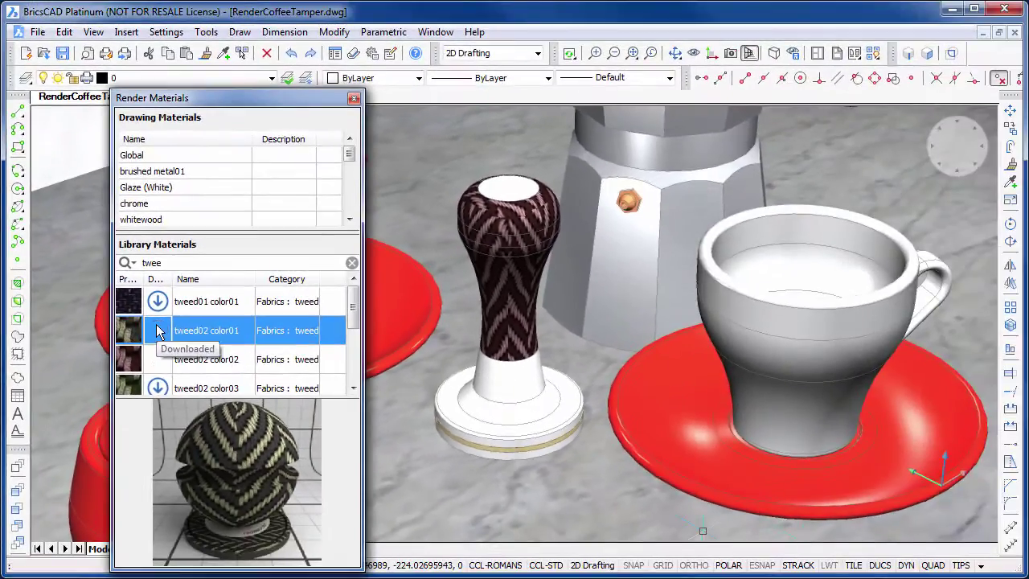
pyautogui.moveTo(499, 251); pyautogui.dragTo(499, 251)
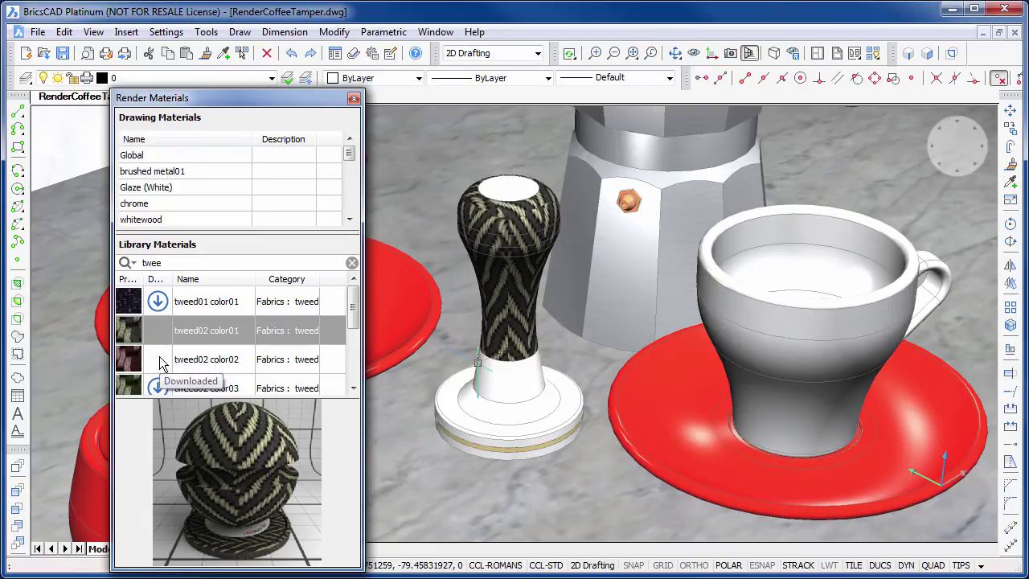
pyautogui.click(160, 362)
pyautogui.moveTo(373, 372); pyautogui.dragTo(496, 287)
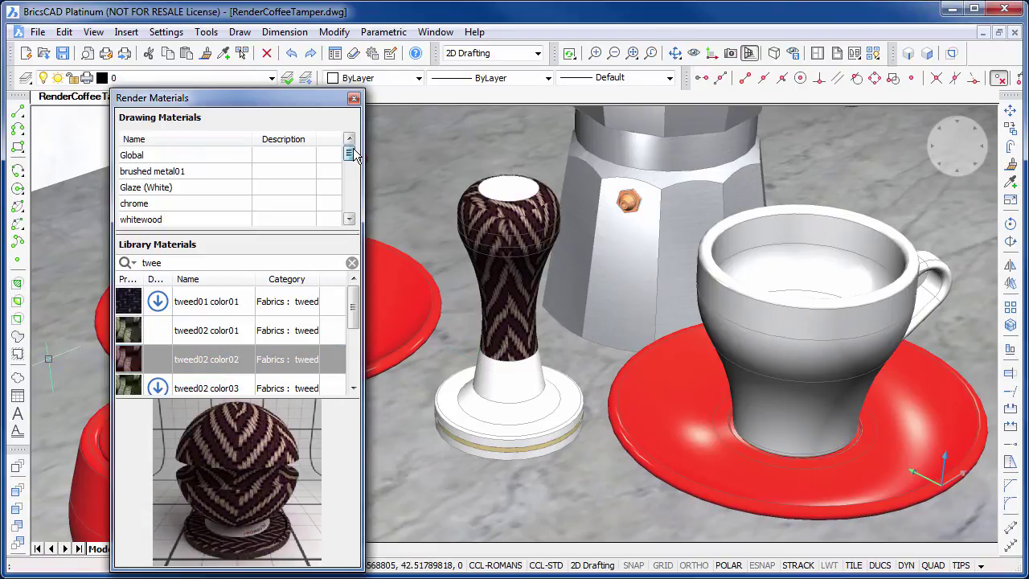
# Sort the drawing materials by name and apply clear glass to the tamper handle.
pyautogui.click(211, 139)
pyautogui.click(242, 141)
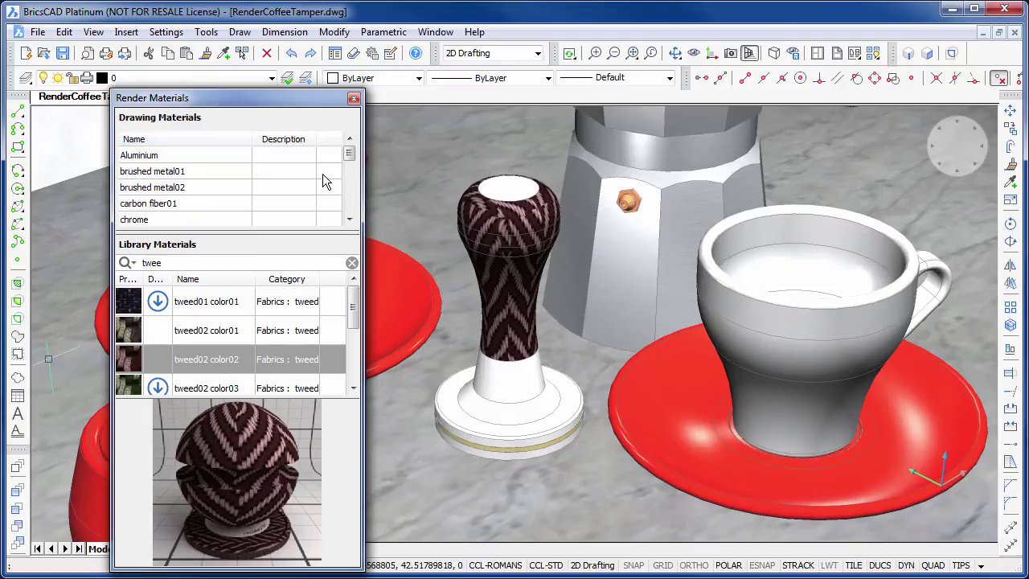
pyautogui.click(349, 218)
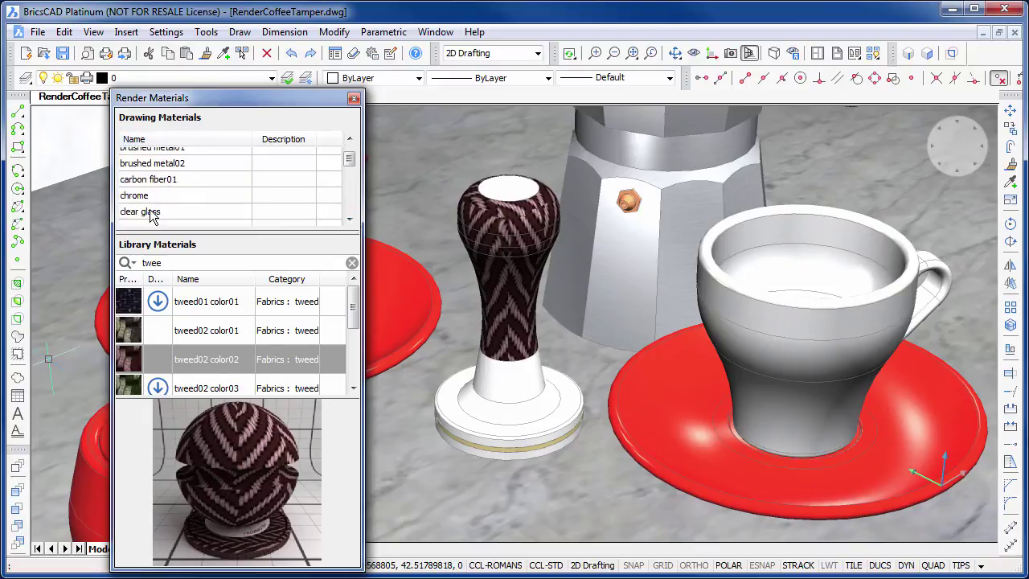
pyautogui.click(149, 212)
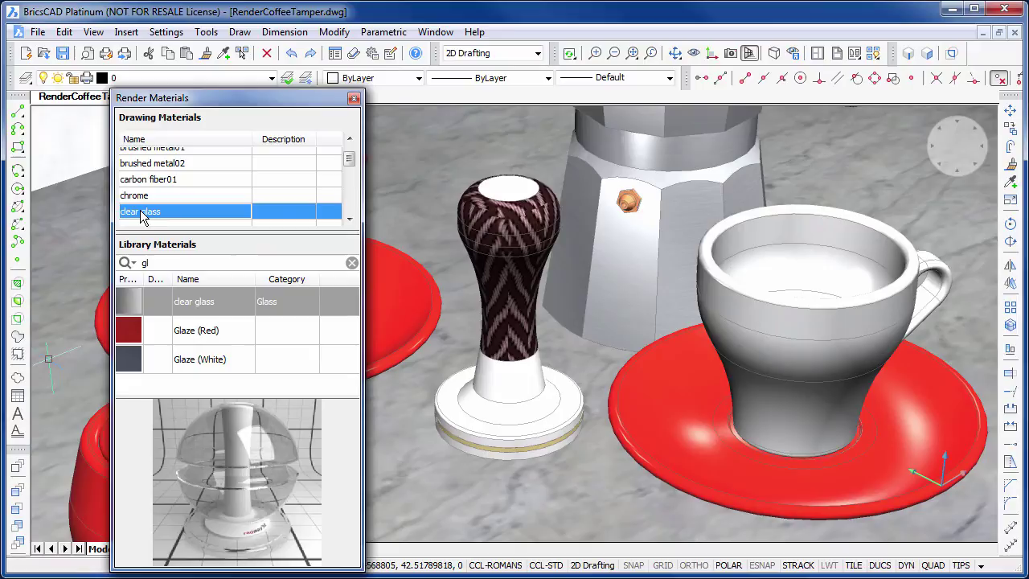
pyautogui.moveTo(143, 217); pyautogui.dragTo(504, 251)
pyautogui.moveTo(349, 158); pyautogui.dragTo(353, 202)
# Try tweed02 color02 and then carbon fiber01 on the tamper handle.
pyautogui.click(202, 208)
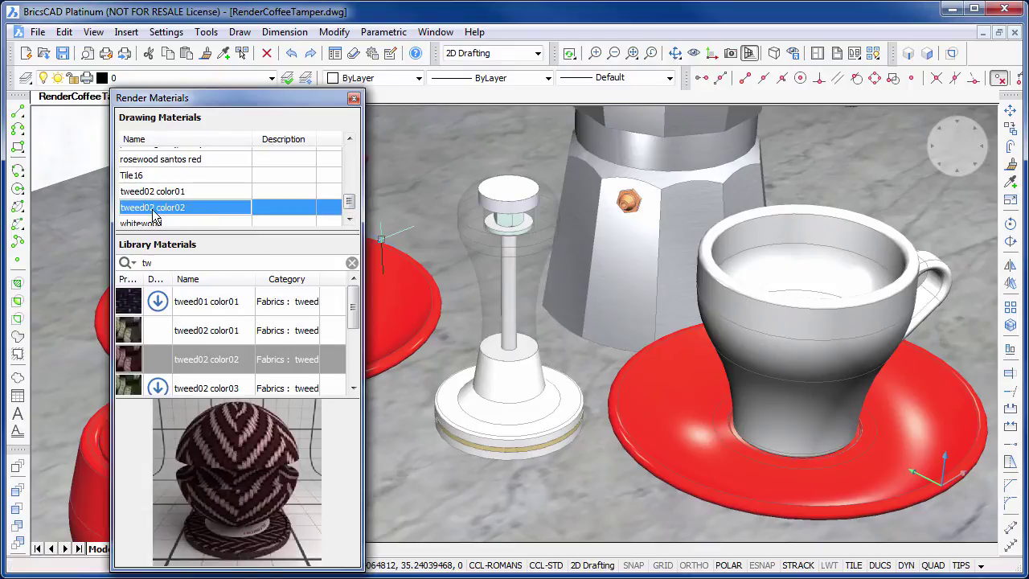
pyautogui.moveTo(515, 281); pyautogui.dragTo(516, 281)
pyautogui.scroll(10, 282, 158)
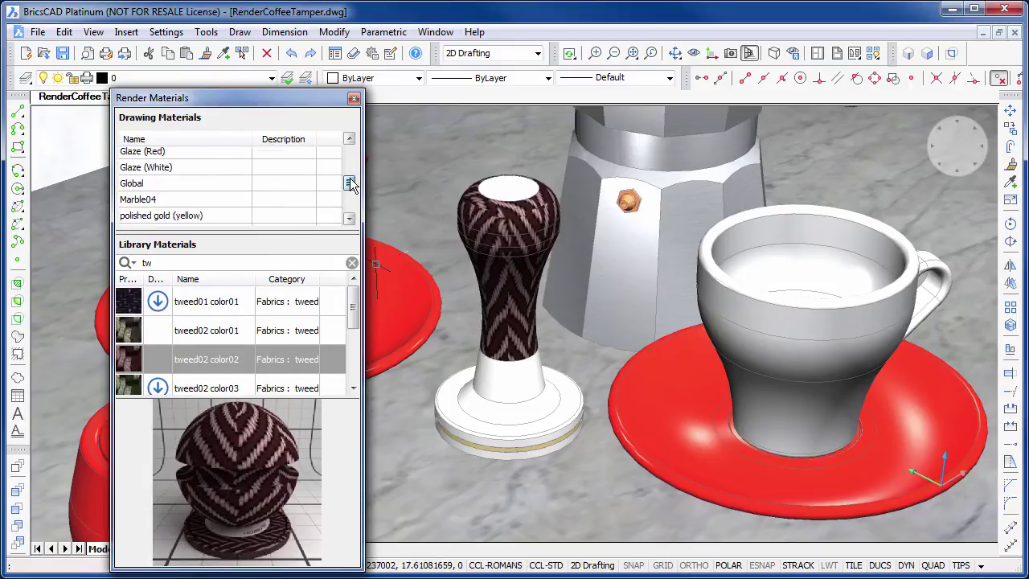
pyautogui.click(131, 168)
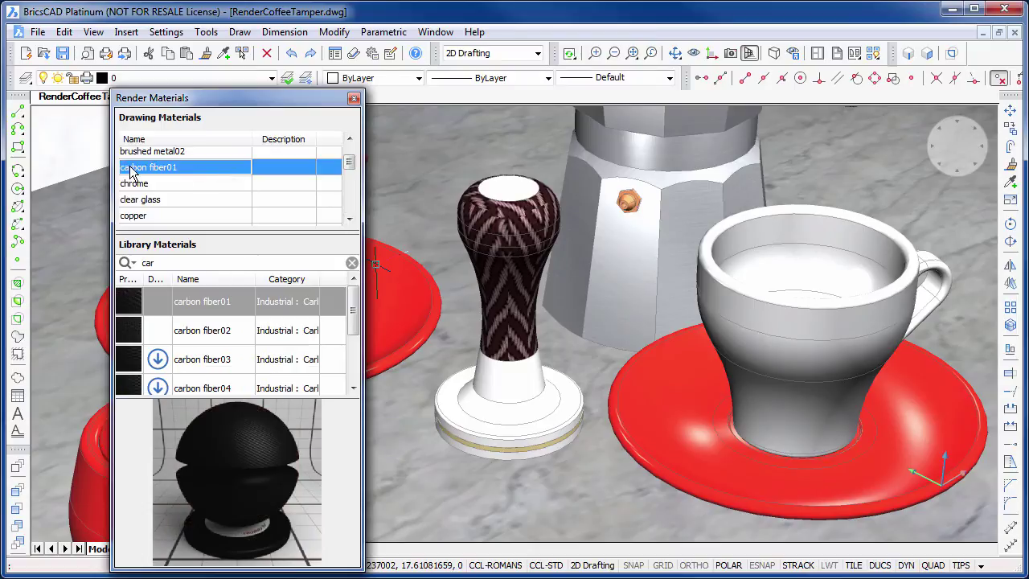
pyautogui.moveTo(130, 171); pyautogui.dragTo(505, 260)
# Try rosewood santos red and whitewood, finishing with rosewood santos red on the handle.
pyautogui.scroll(-5, 209, 185)
pyautogui.click(207, 184)
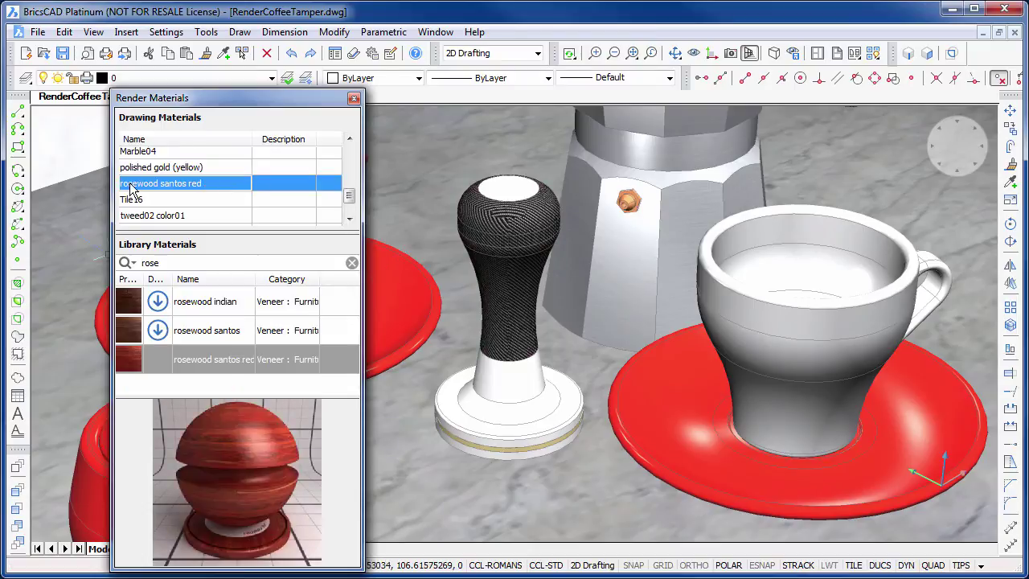
pyautogui.moveTo(131, 192); pyautogui.dragTo(534, 279)
pyautogui.scroll(-2, 170, 201)
pyautogui.click(171, 212)
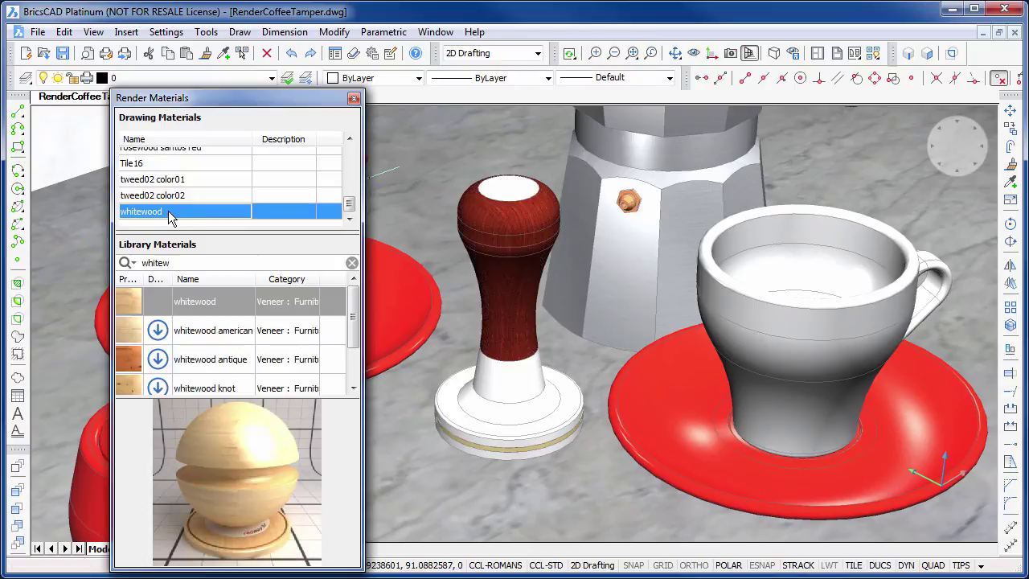
pyautogui.moveTo(167, 218); pyautogui.dragTo(434, 272)
pyautogui.moveTo(508, 278); pyautogui.dragTo(508, 278)
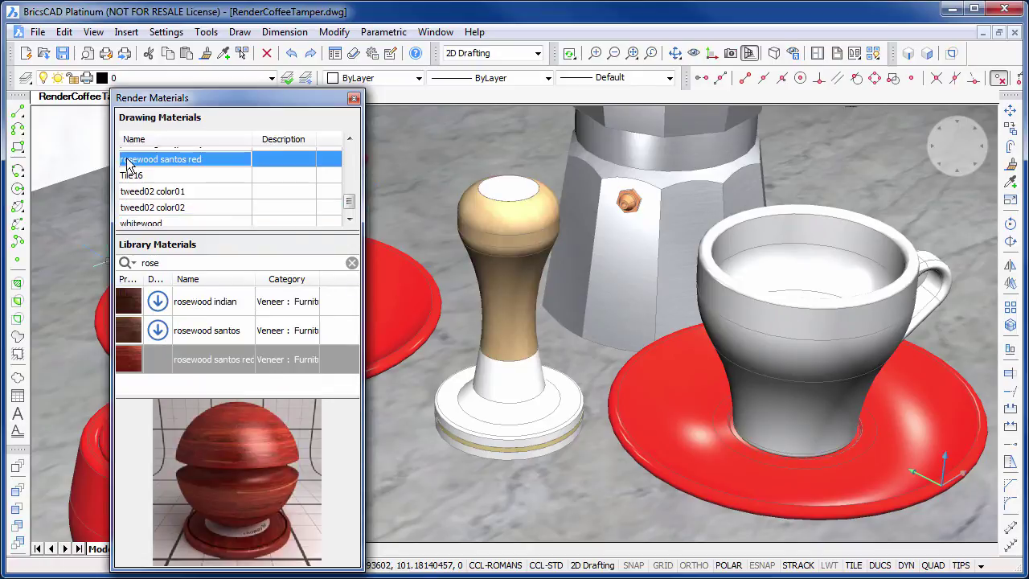
pyautogui.moveTo(128, 164); pyautogui.dragTo(508, 265)
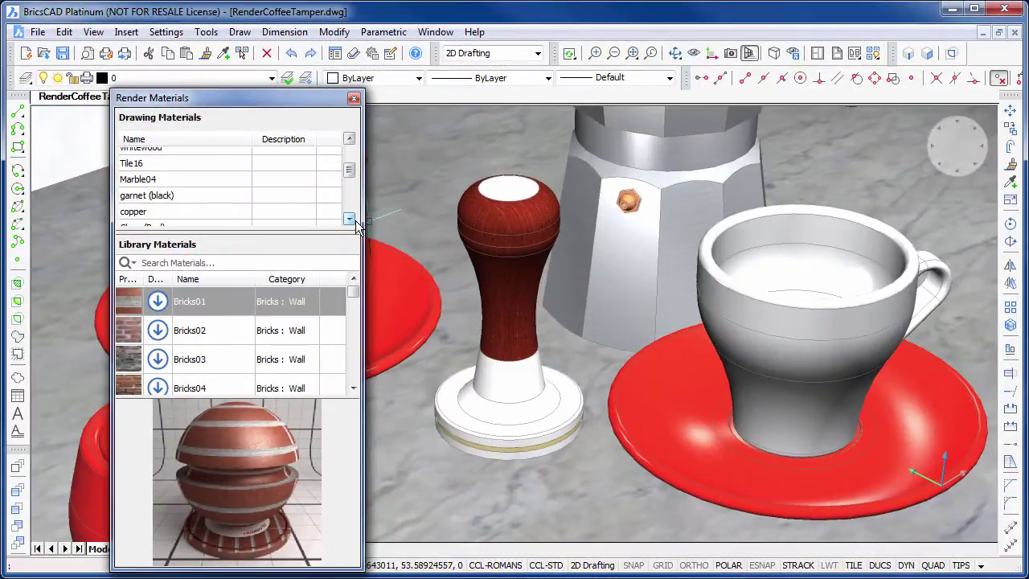
# Apply Glaze (Red) to the coffee cup and bring the cup closer into view.
pyautogui.moveTo(211, 215); pyautogui.dragTo(808, 351)
pyautogui.moveTo(809, 351); pyautogui.dragTo(641, 237, button='middle')
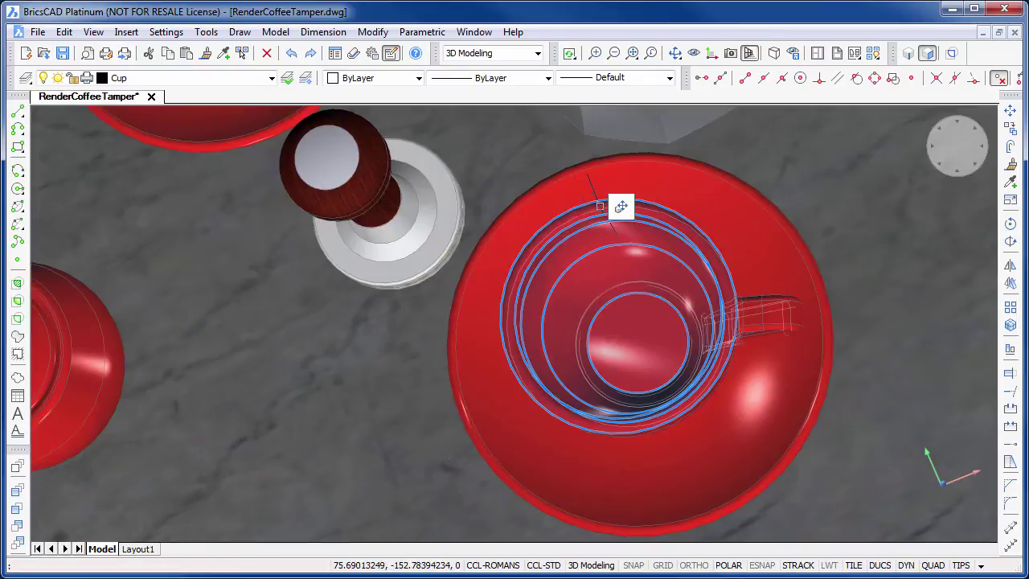
# Set the selected inner cup faces' material to Glaze (White) in Properties.
pyautogui.click(93, 31)
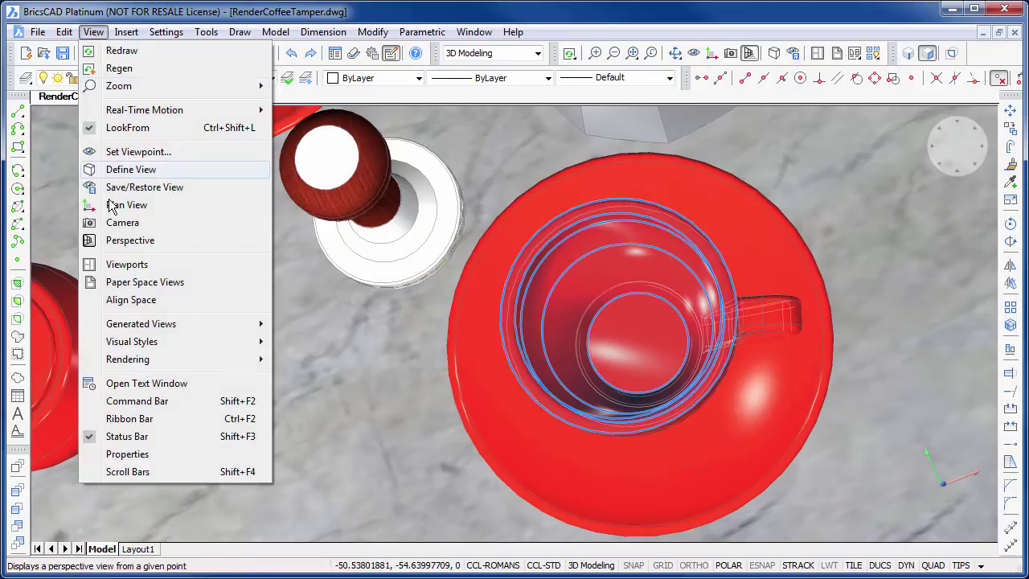
pyautogui.click(130, 454)
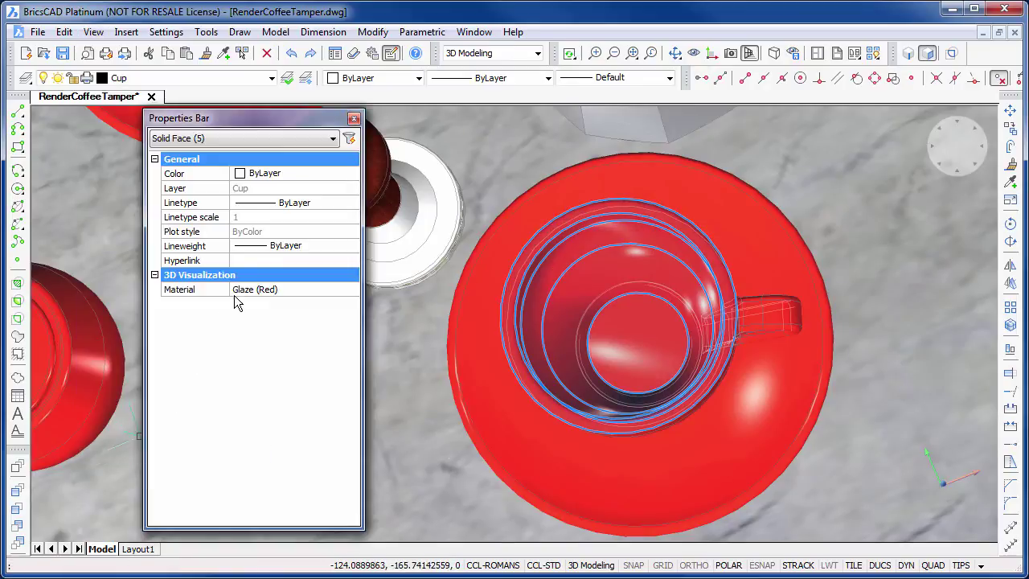
pyautogui.click(255, 286)
pyautogui.click(256, 287)
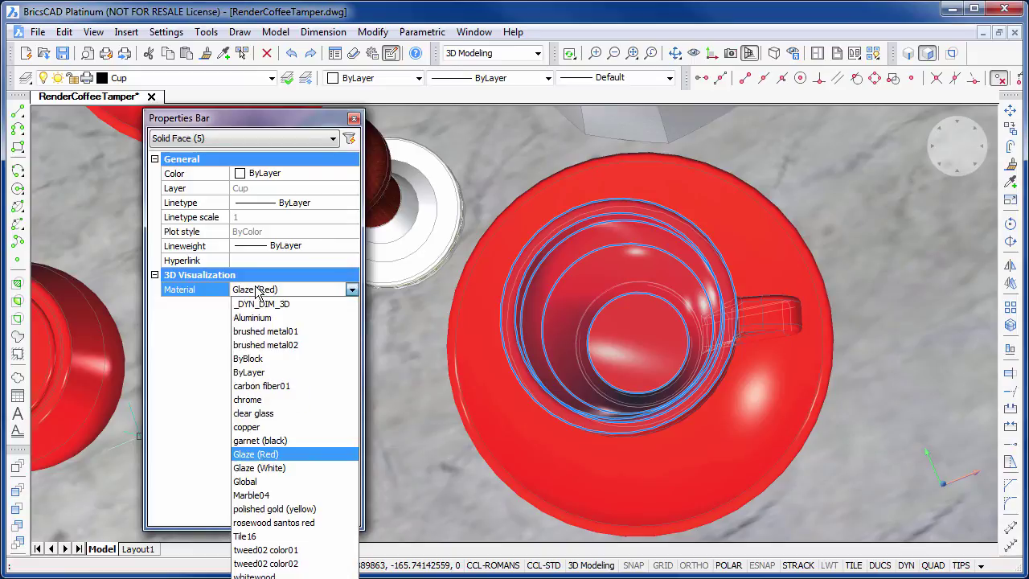
pyautogui.click(274, 469)
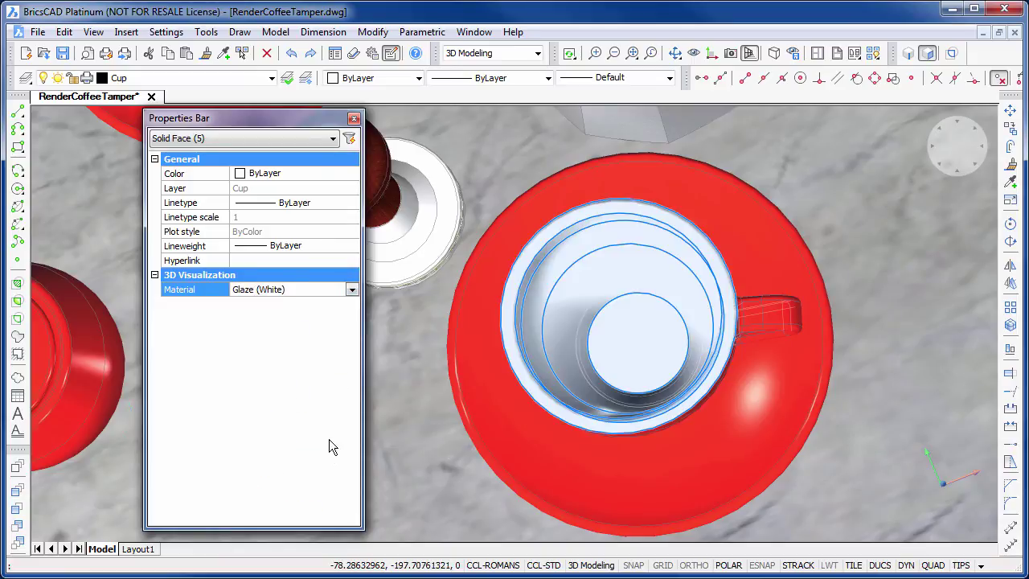
pyautogui.click(353, 120)
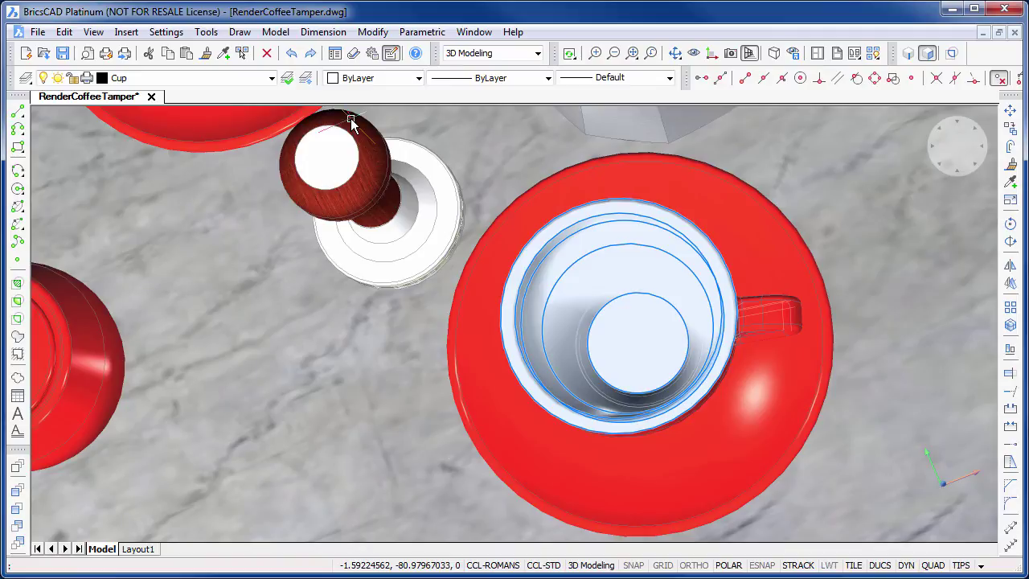
# Restore the saved Coffee Tamper-01 view from the Drawing Explorer.
pyautogui.hotkey('ctrl', '2')
pyautogui.click(345, 129)
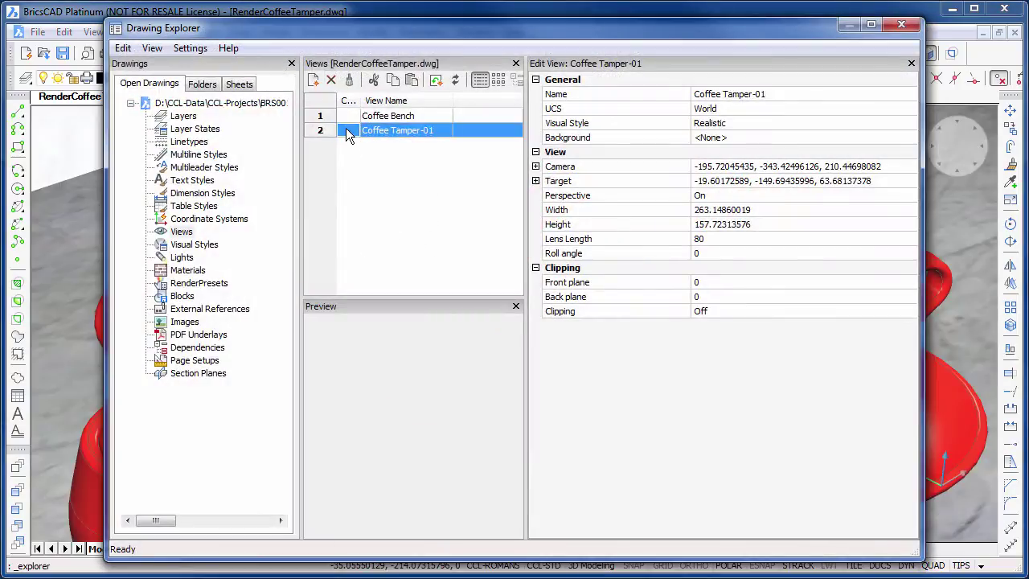
pyautogui.click(902, 26)
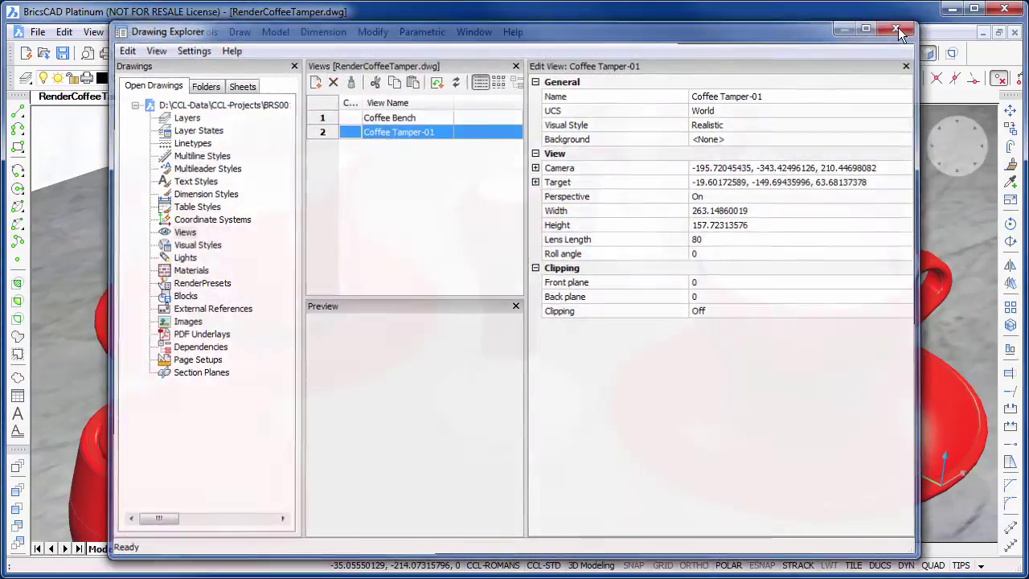
# Render the scene to a window at 1280 x 720.
pyautogui.click(95, 34)
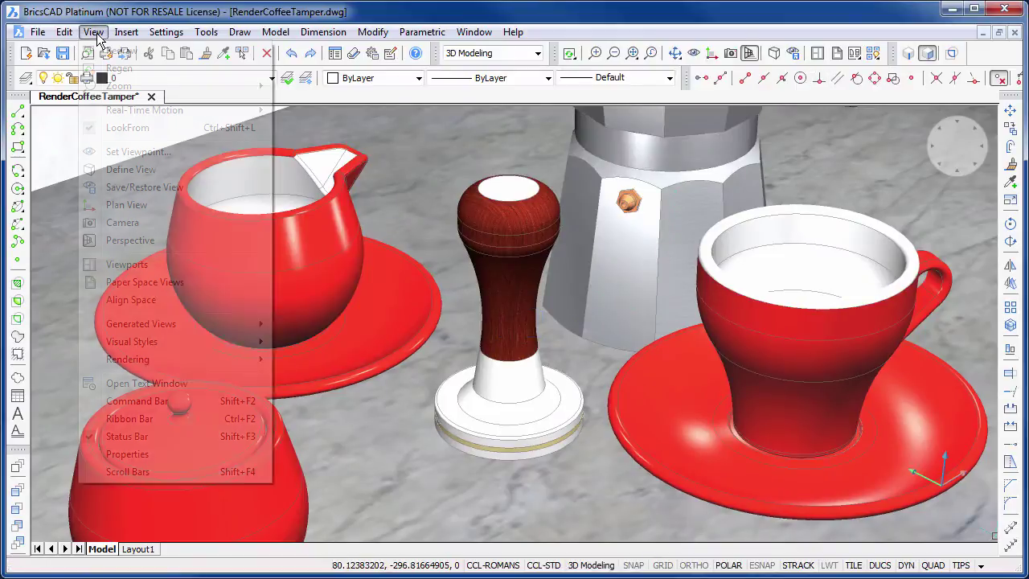
pyautogui.moveTo(125, 367)
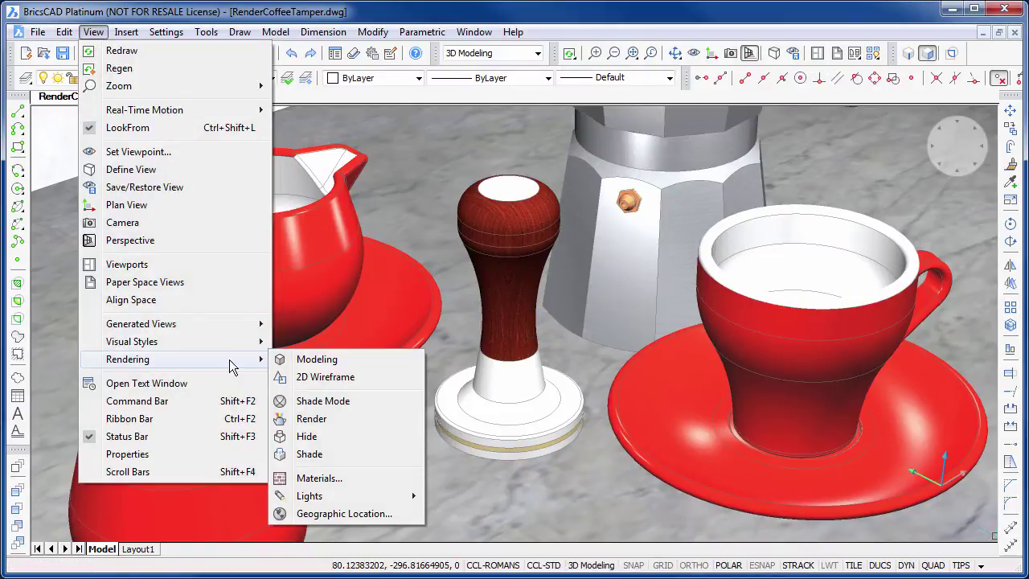
pyautogui.click(310, 420)
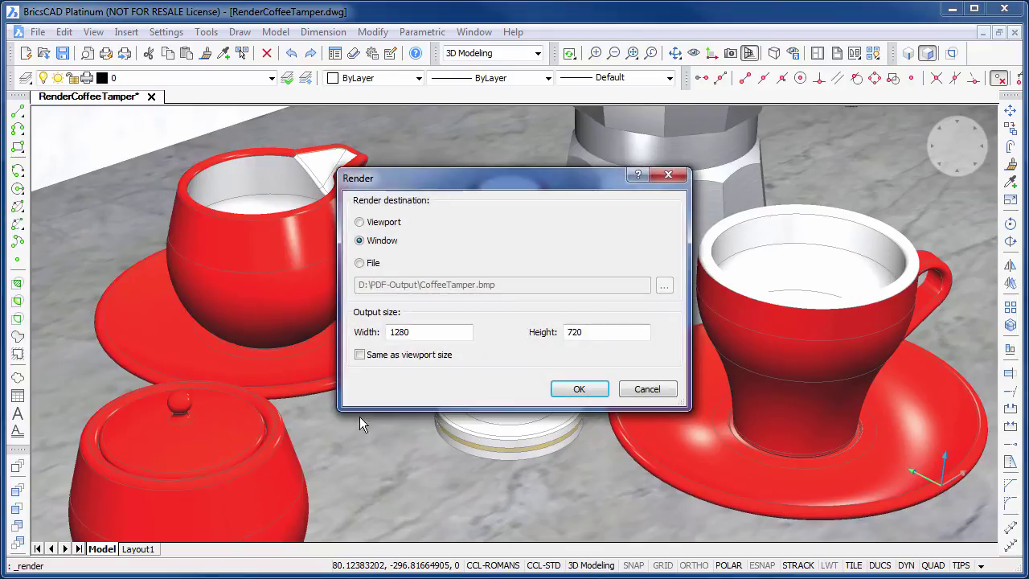
pyautogui.click(592, 393)
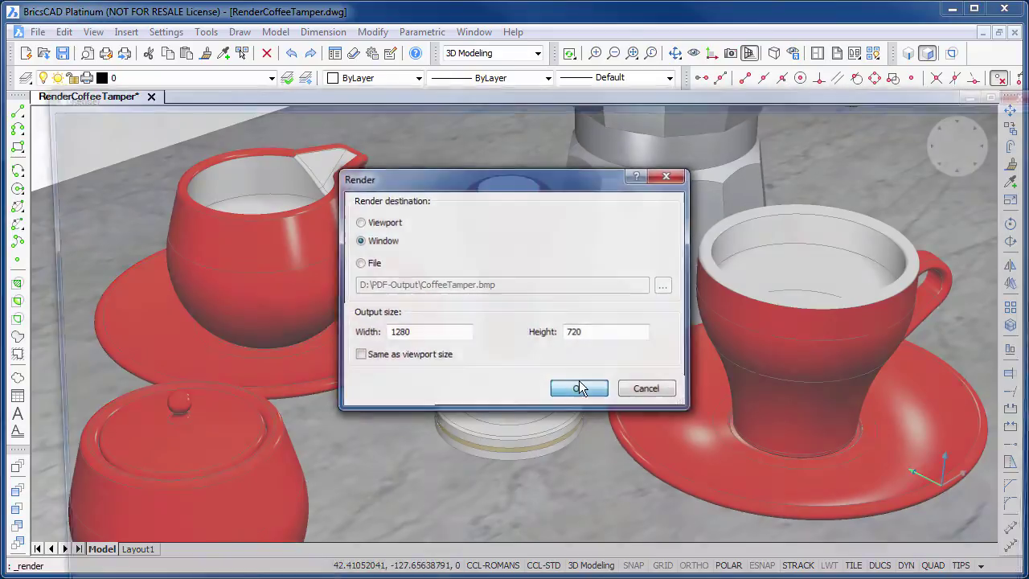